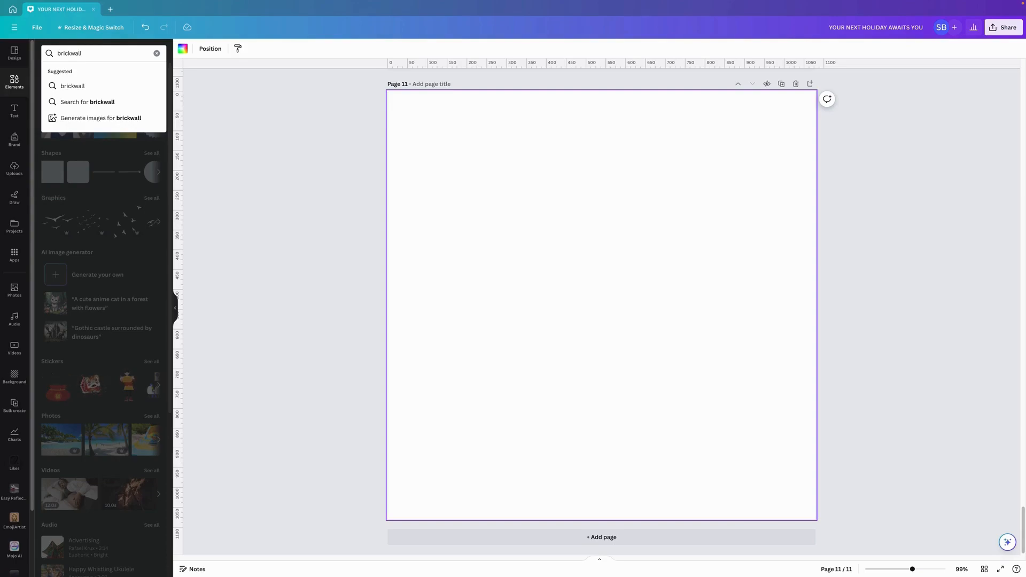
Search the photos for "brickwall" and set the red brick wall photo with green ivy as the background of page 11.
key(Return)
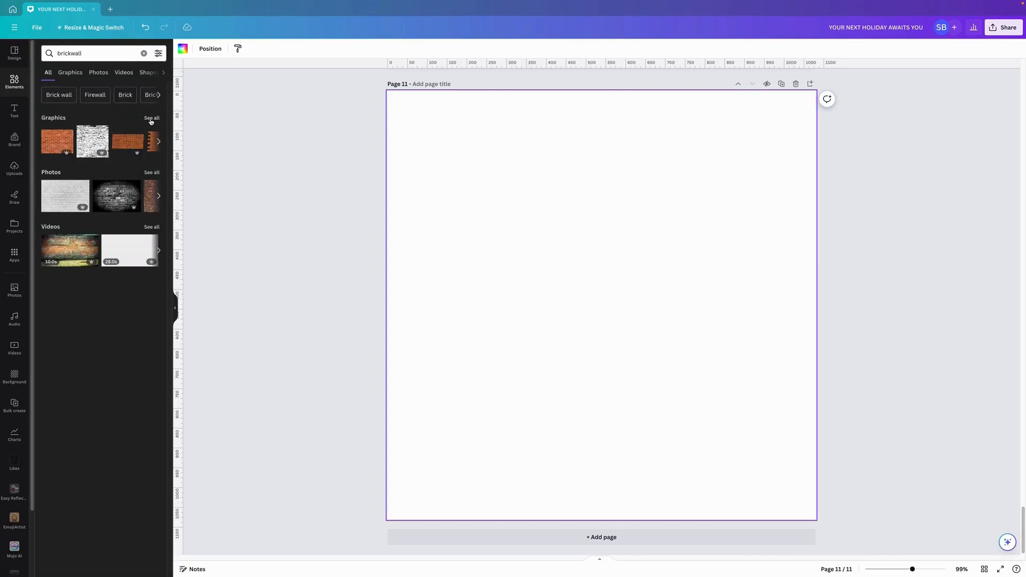
click(153, 174)
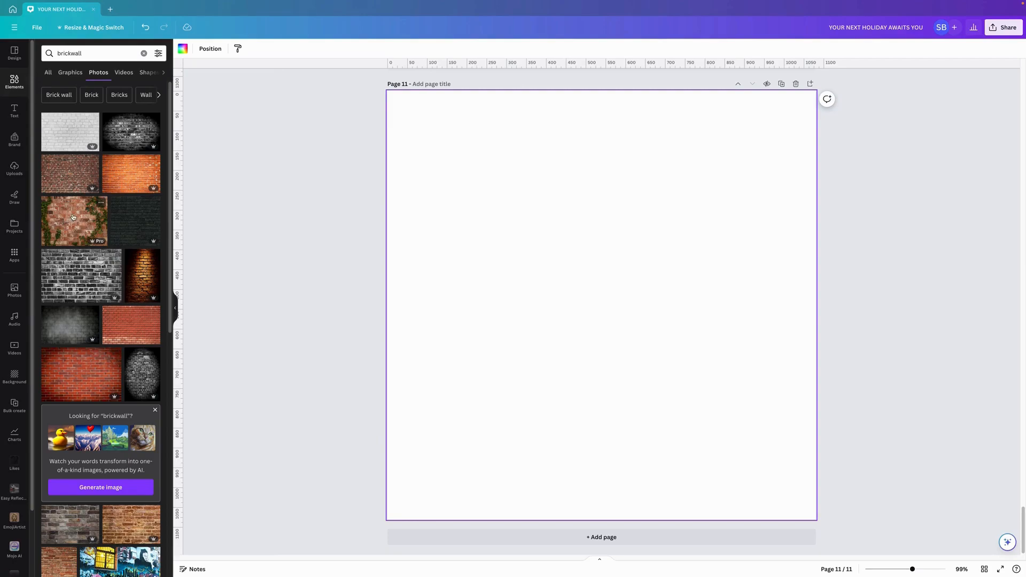
click(101, 202)
click(73, 224)
right_click(553, 301)
click(609, 506)
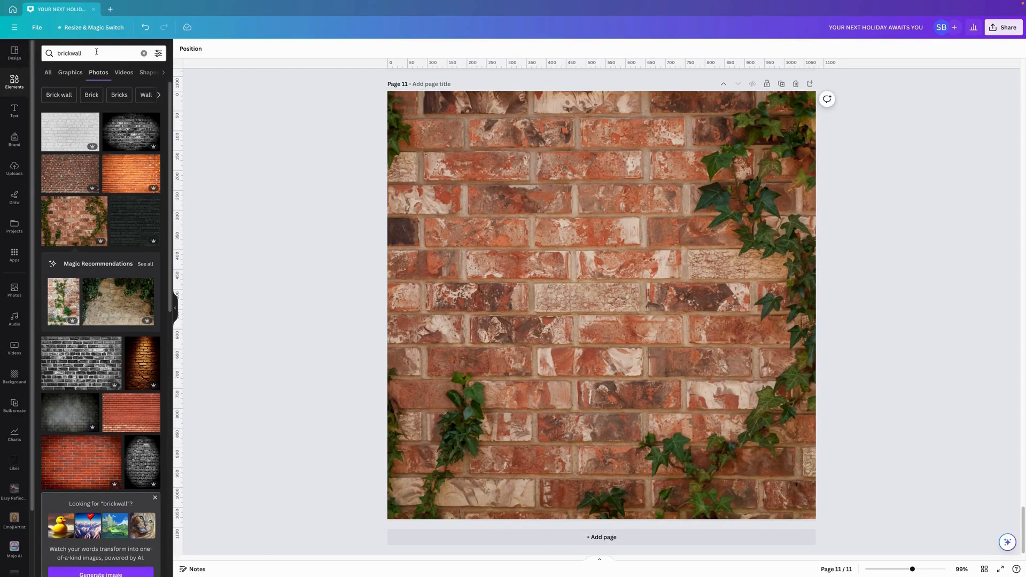
Clear the element search and add the tapered brush-stroke frame with a curved tail from the Frames collection.
click(143, 53)
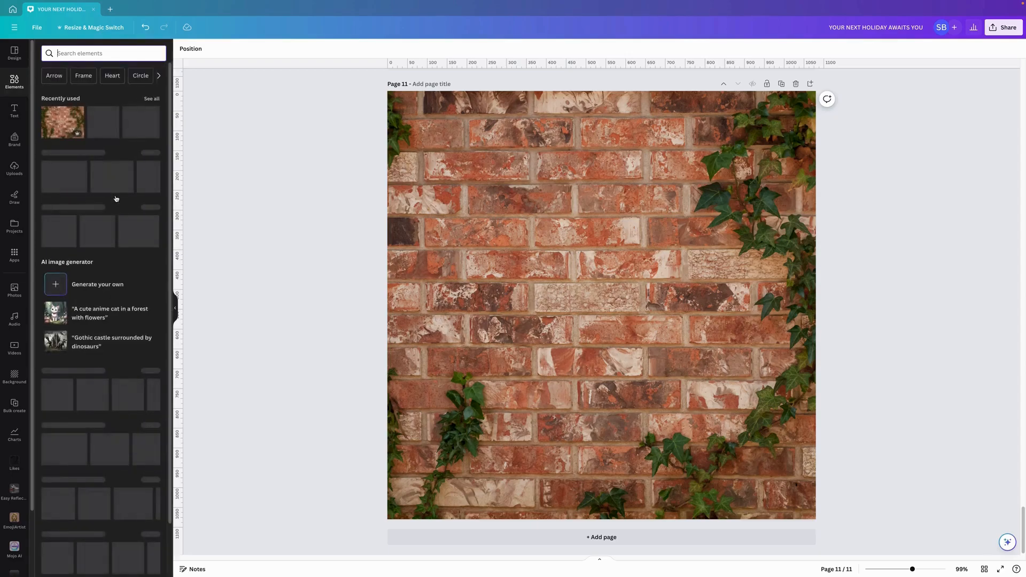
scroll(169, 186, down, 3)
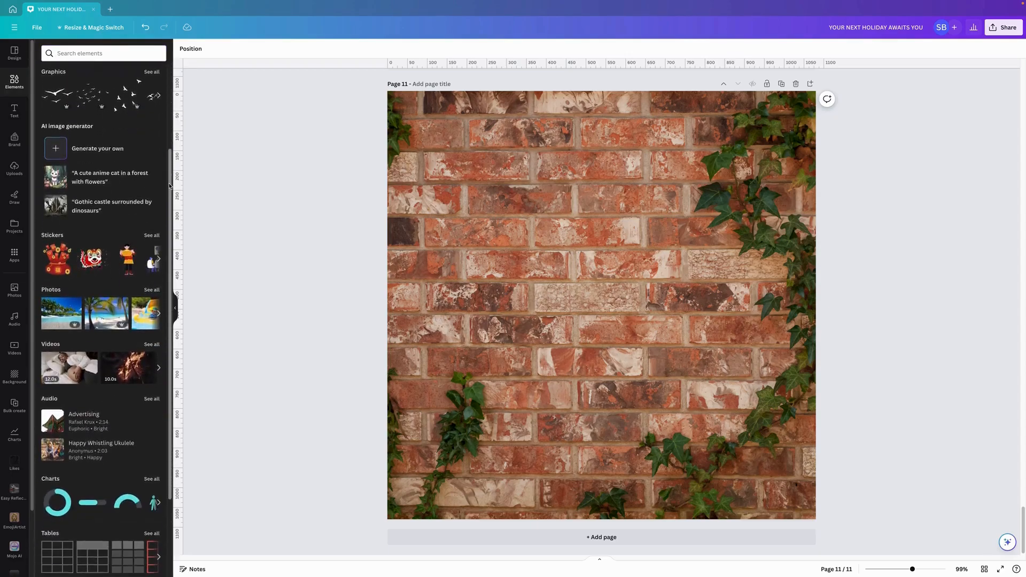
scroll(81, 280, down, 7)
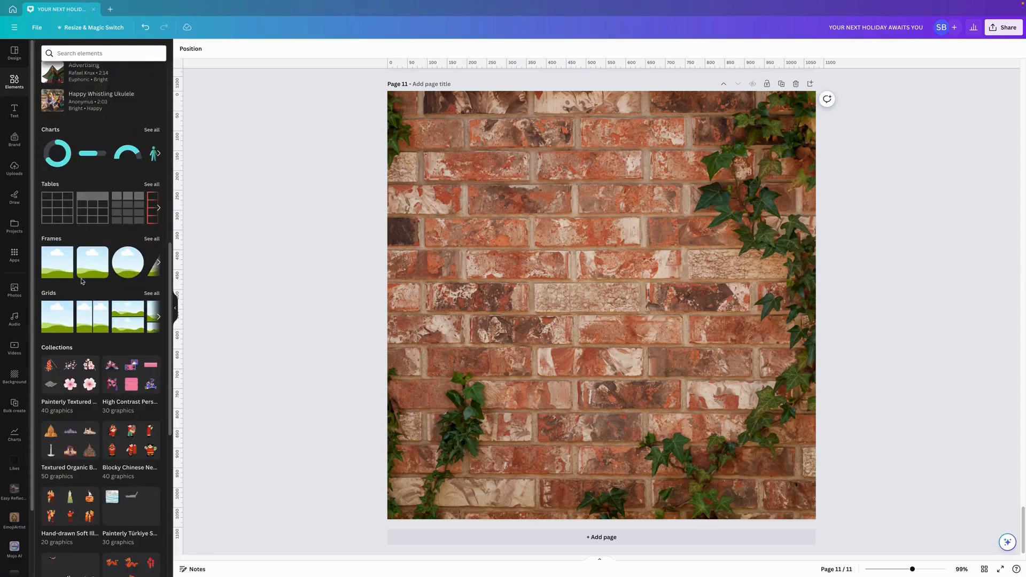
click(152, 238)
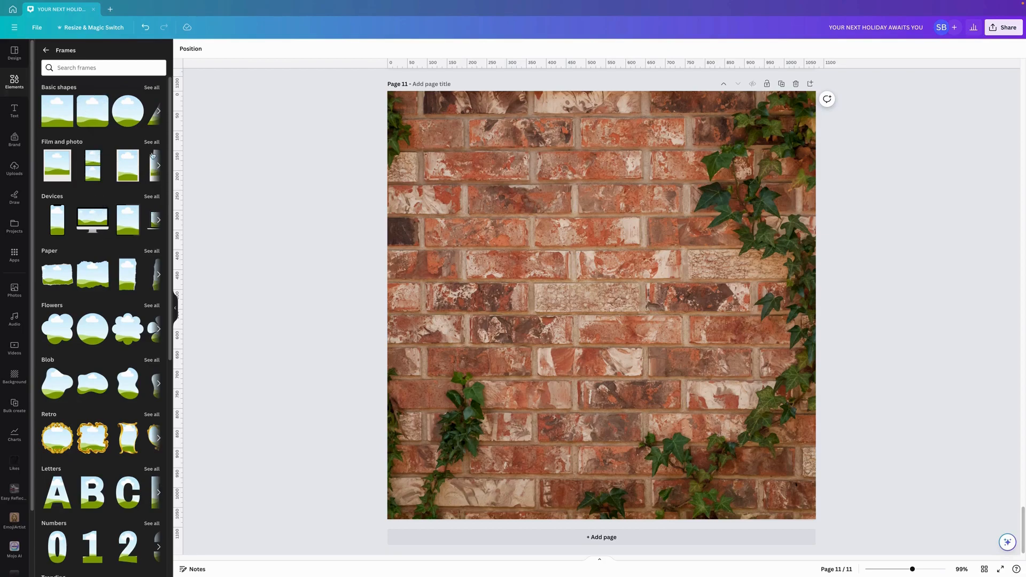
scroll(159, 248, down, 5)
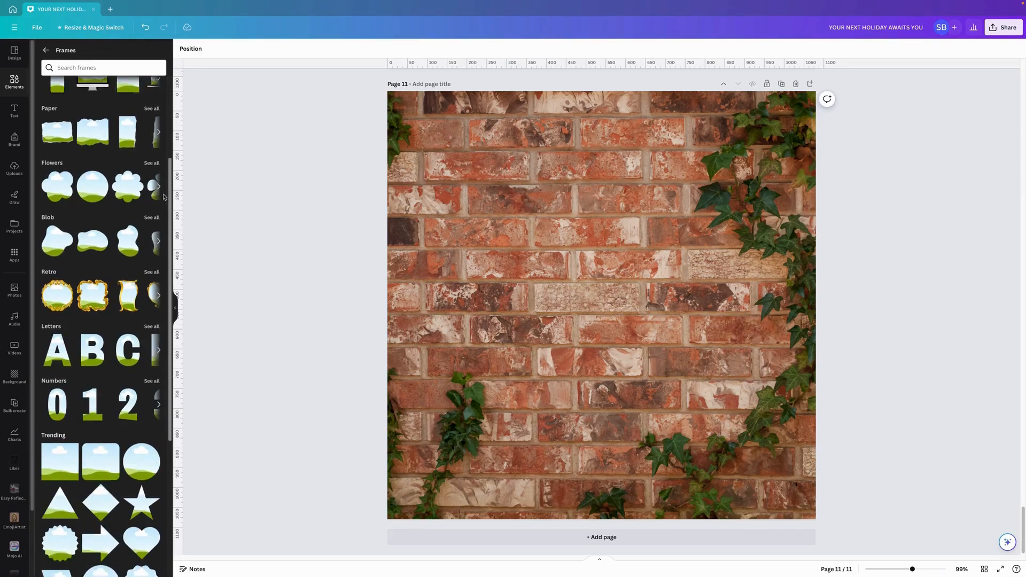
scroll(132, 333, down, 10)
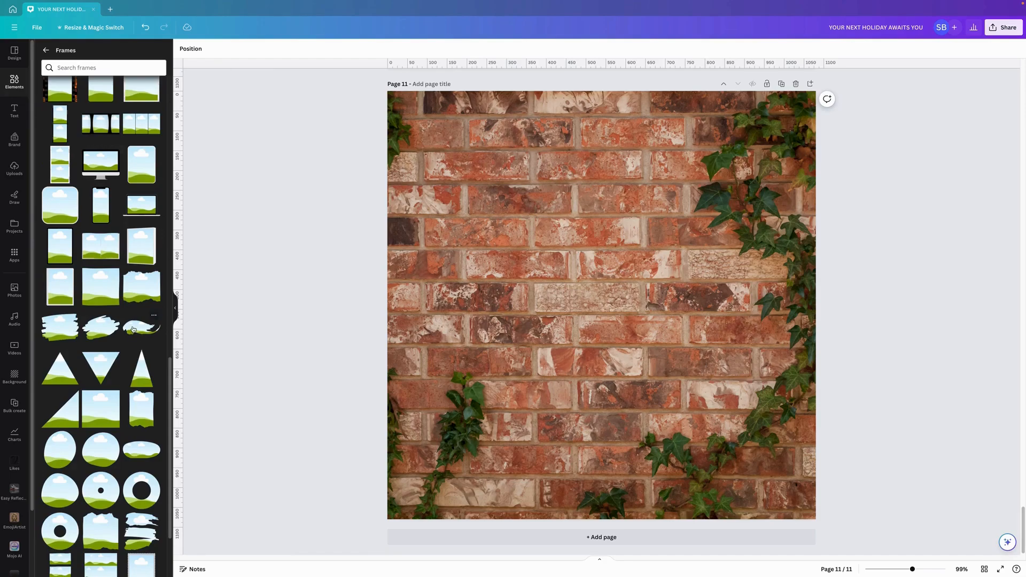
click(133, 328)
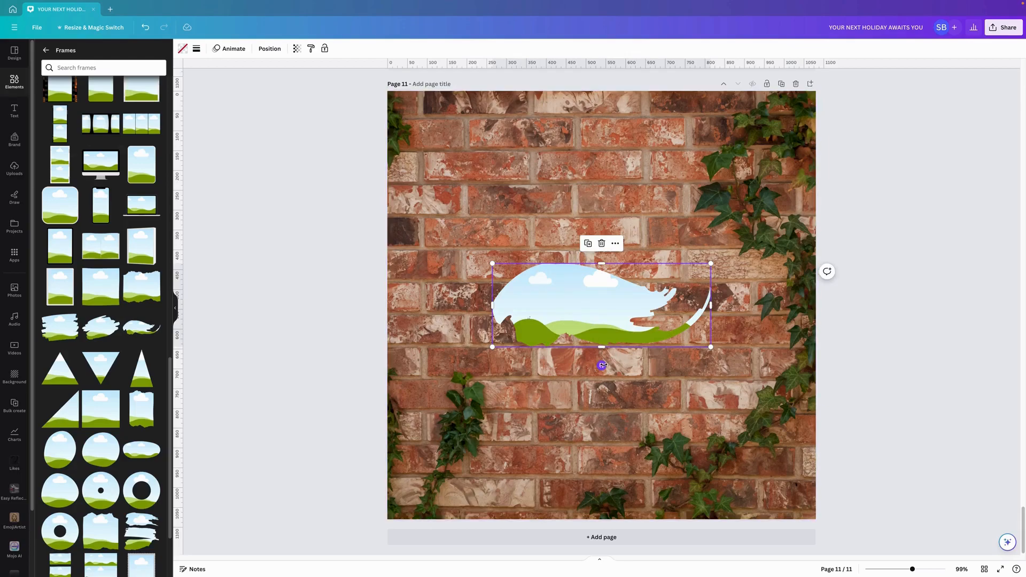
Rotate the brush-stroke frame upright, enlarge it to most of the page height and centre it on the brick wall.
mouse_move(613, 363)
mouse_down()
mouse_move(634, 318)
mouse_move(627, 303)
mouse_up()
drag(559, 413, 521, 514)
drag(649, 191, 663, 152)
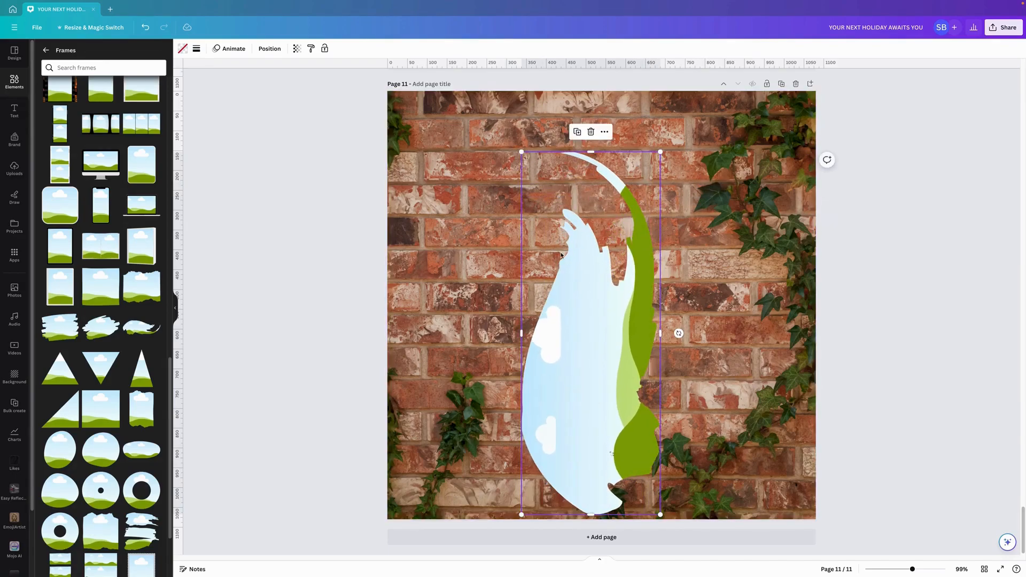
mouse_move(580, 298)
mouse_down()
mouse_move(581, 232)
mouse_move(589, 248)
mouse_up()
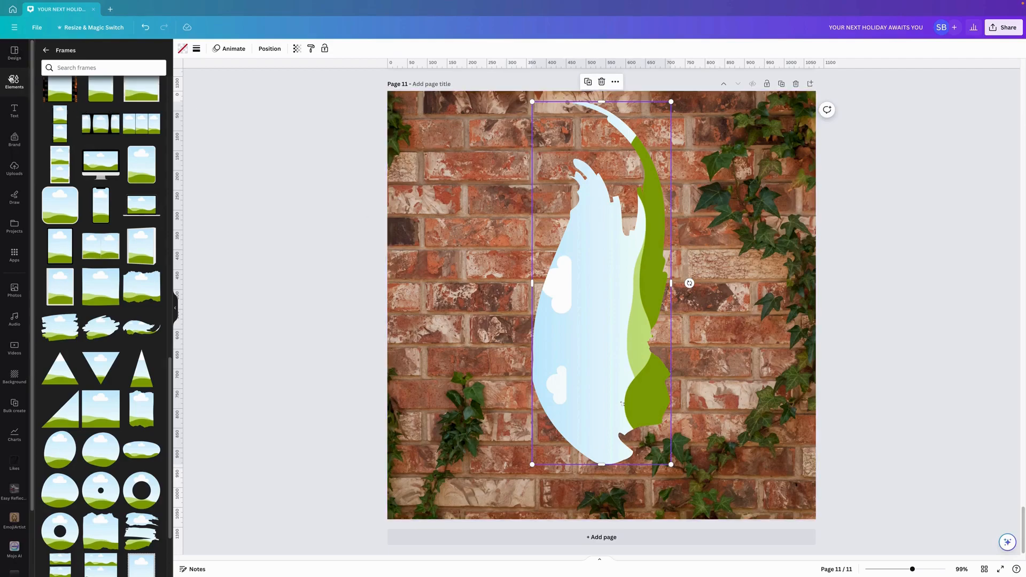
Search the elements for "people in a crowd".
click(13, 78)
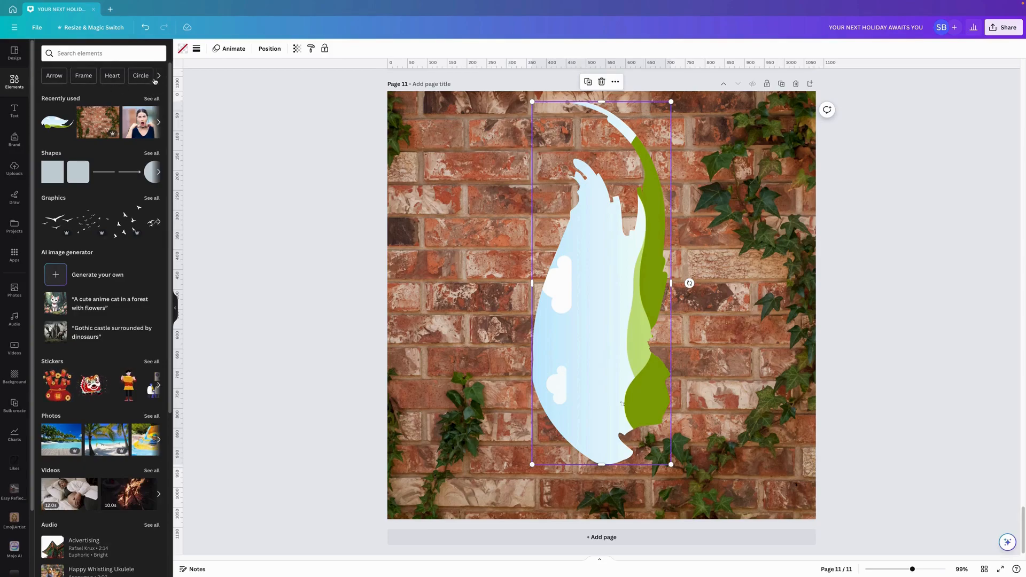
click(81, 54)
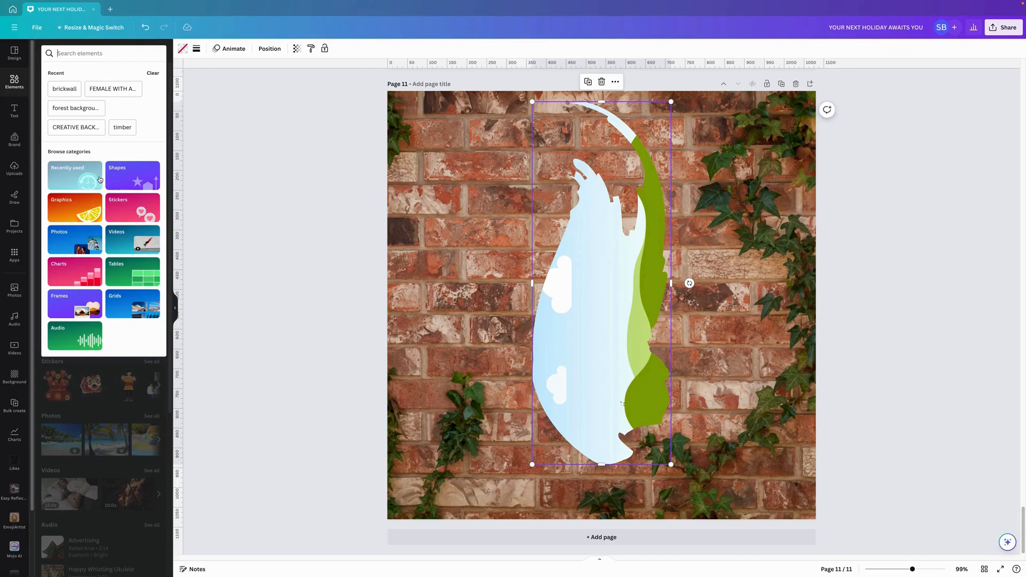
key(Escape)
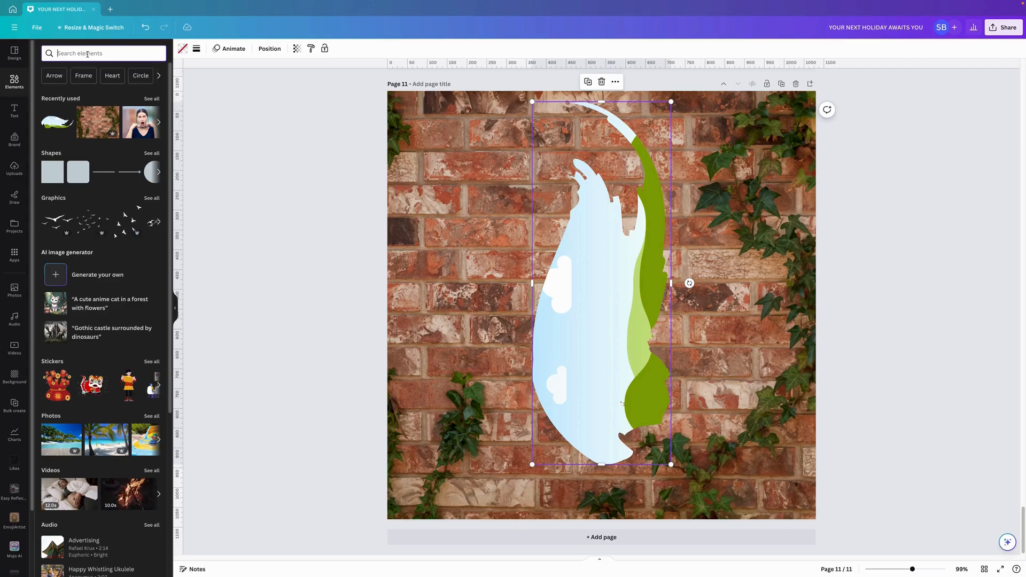
text(people i)
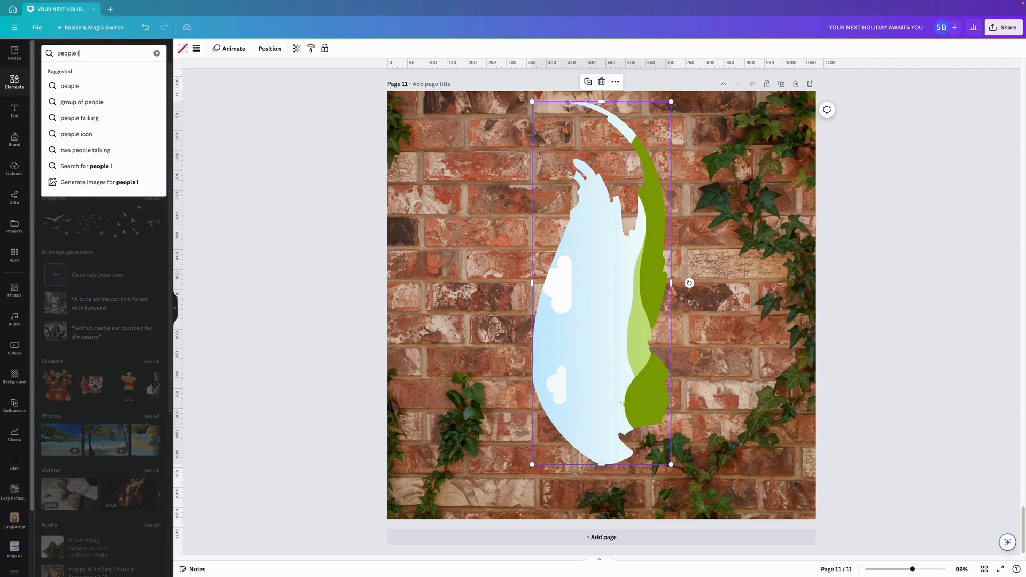
text(n a crowd)
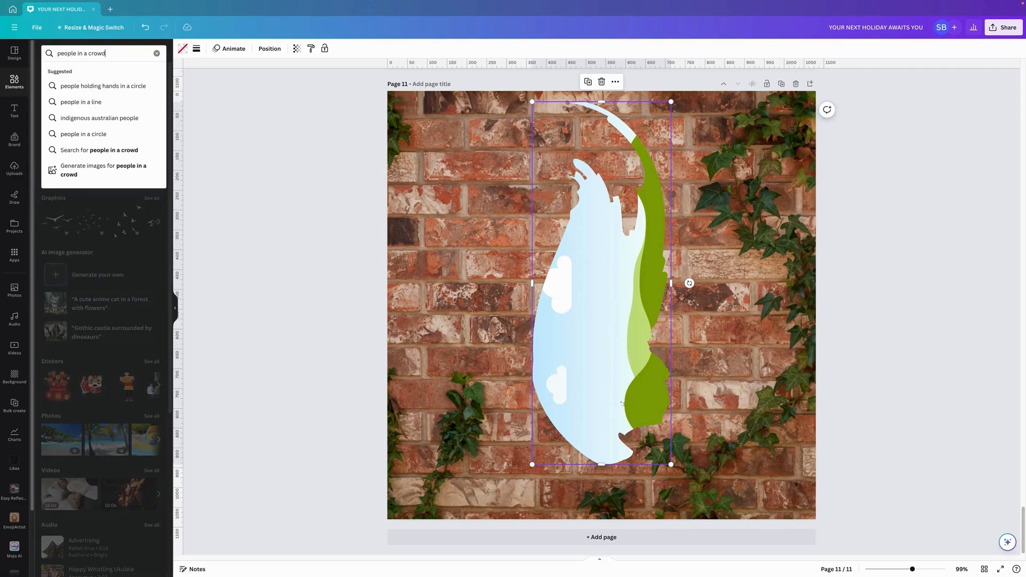
key(Return)
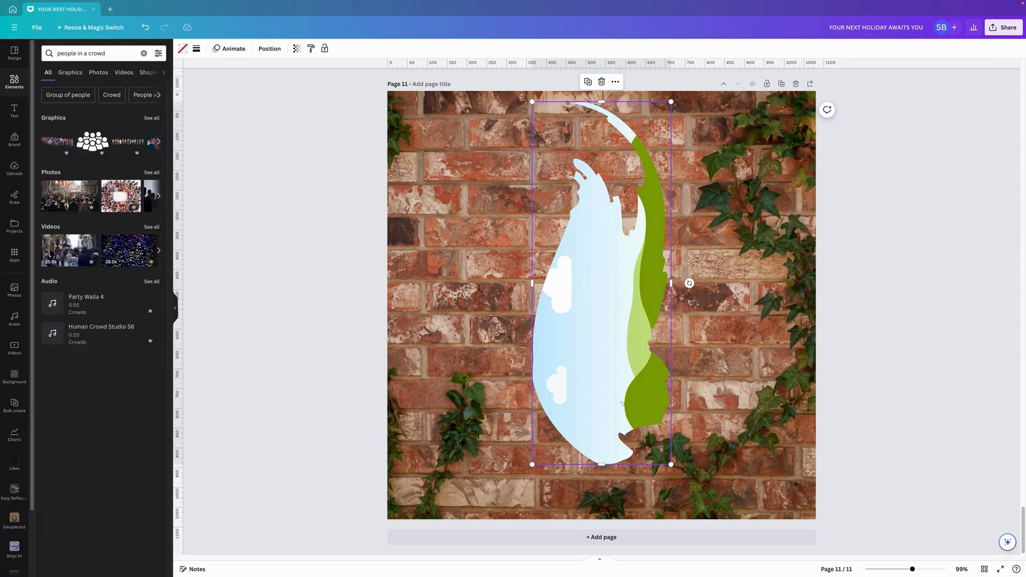
Fill the brush-stroke frame with the photo of the crowded Istiklal street in Istanbul from the photo results.
click(152, 172)
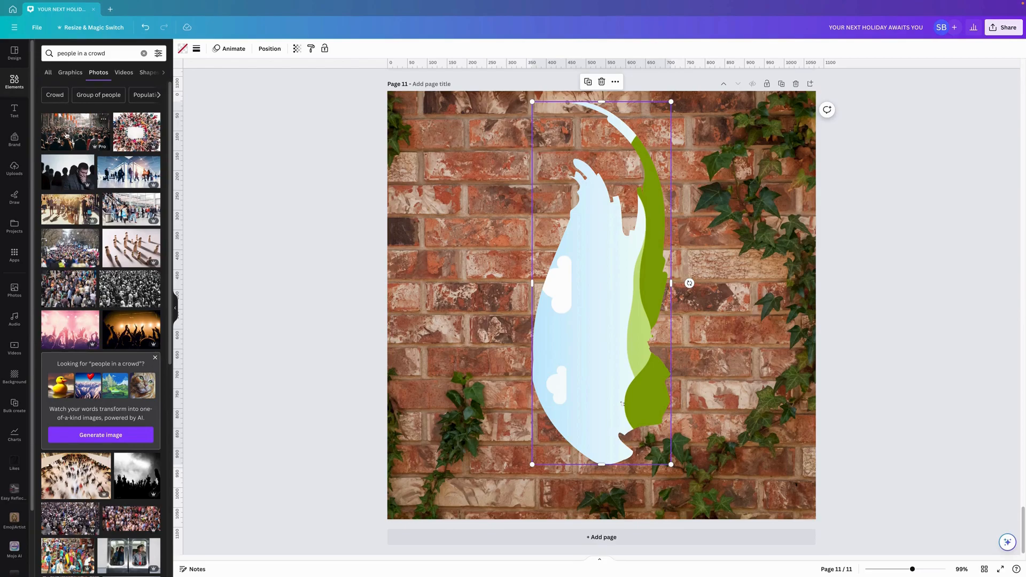
click(104, 121)
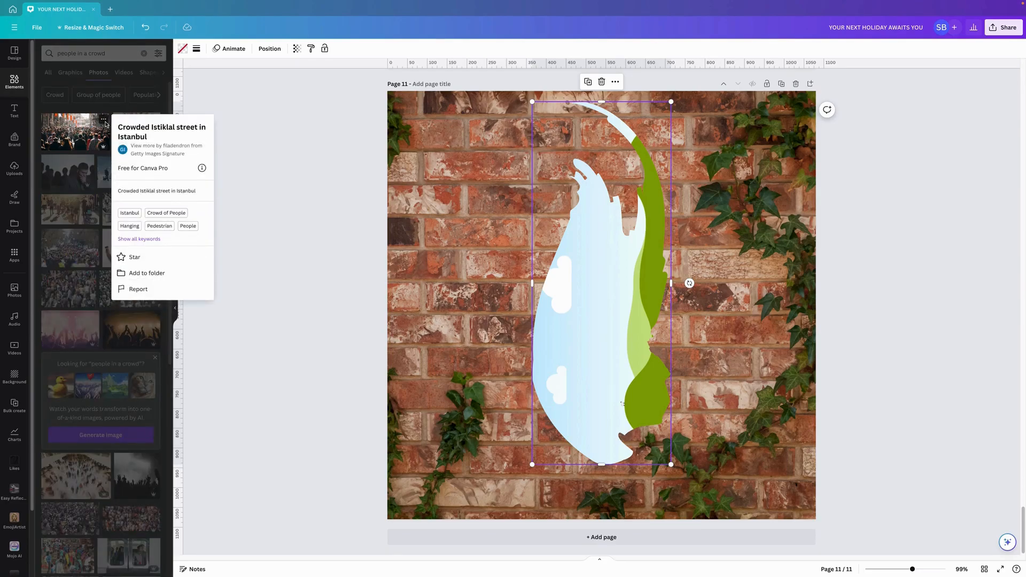
drag(76, 138, 597, 327)
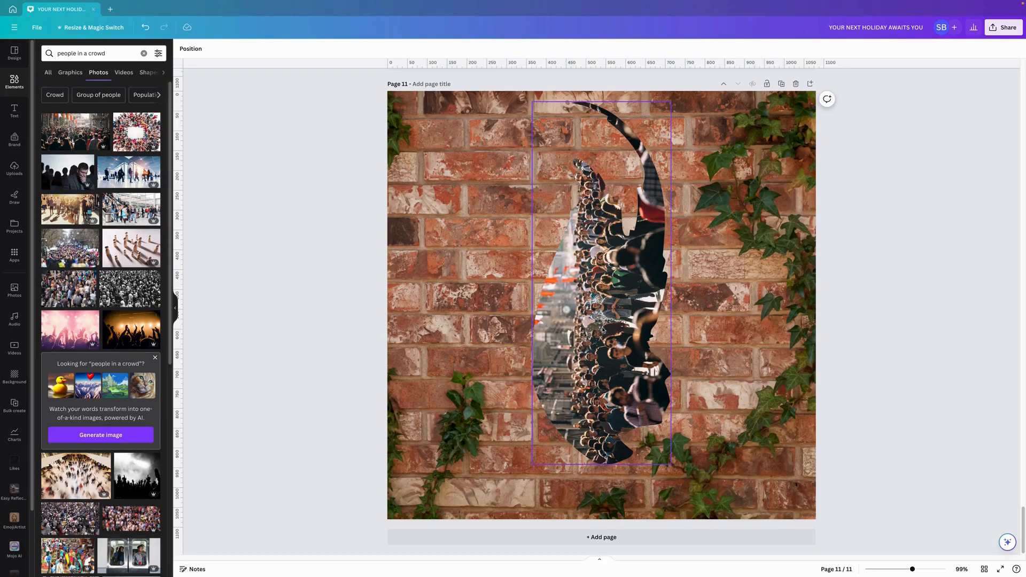
Rotate the crowd photo inside the frame to 90 degrees and shift it slightly left and down within the frame.
double_click(602, 324)
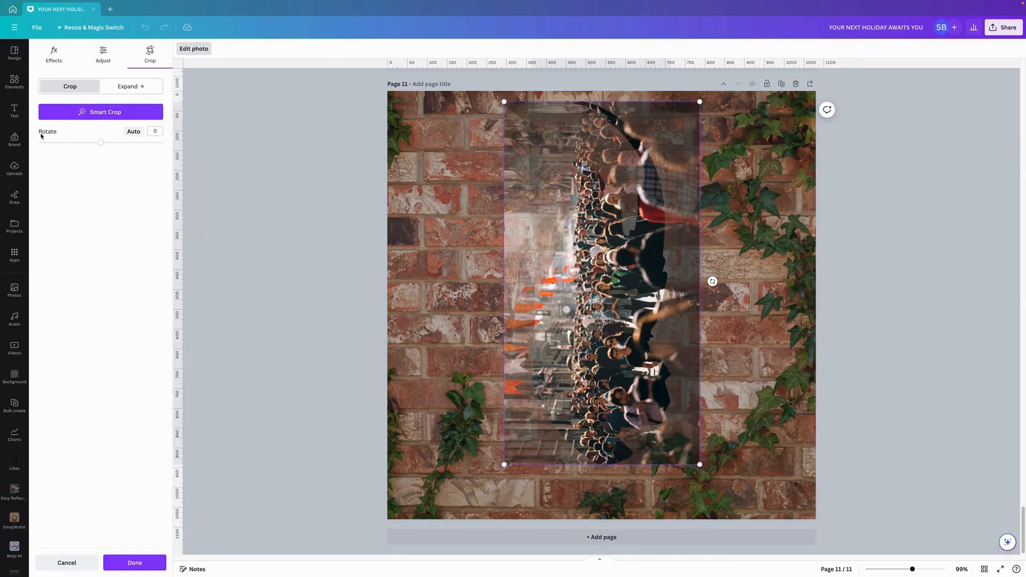
drag(101, 144, 132, 149)
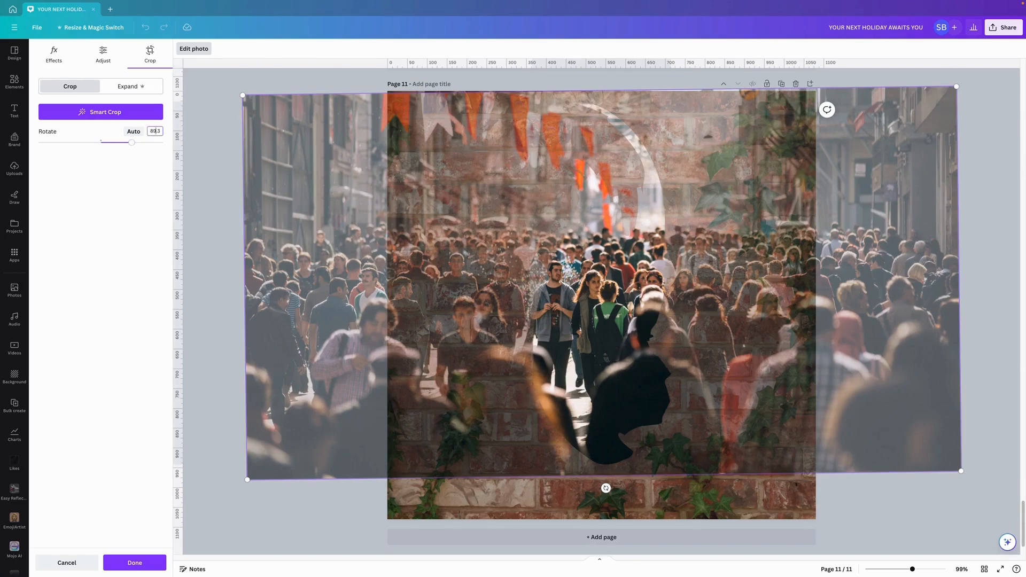
click(160, 131)
key(BackSpace)
key(BackSpace)
key(BackSpace)
key(BackSpace)
text(90)
key(Return)
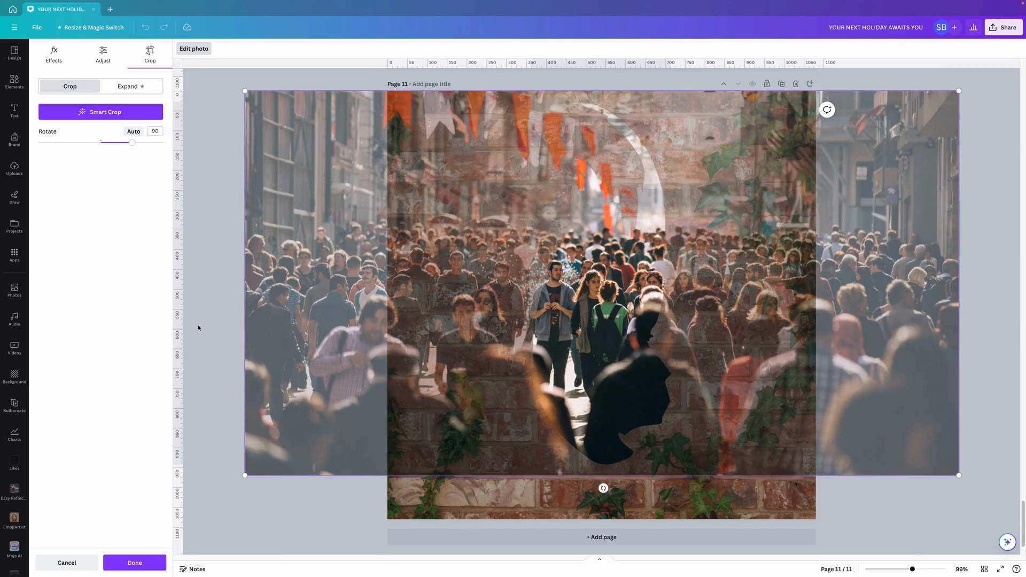
drag(592, 297, 571, 307)
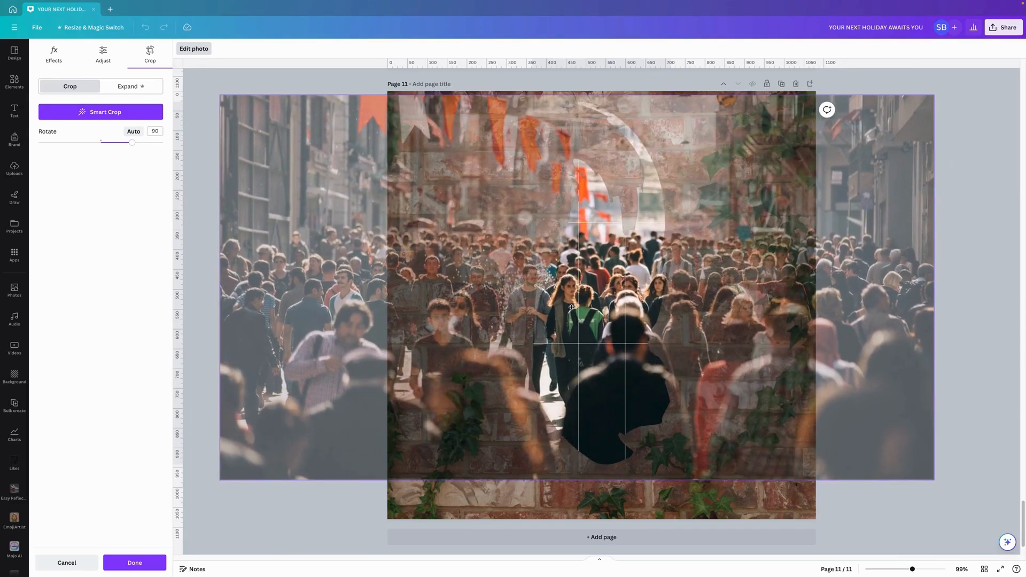
click(135, 562)
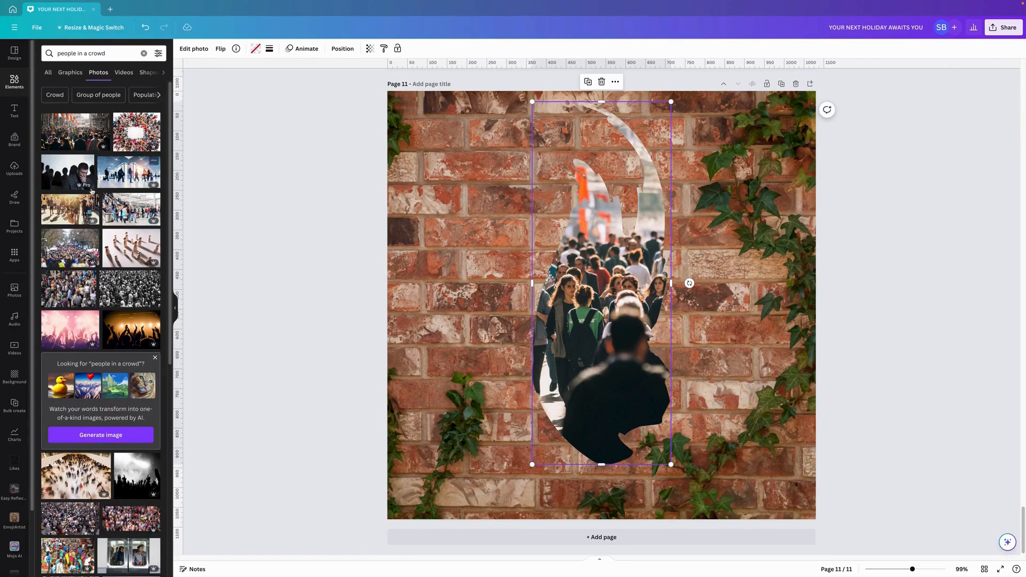
Duplicate the crowd-filled frame without its photo and fill the copy with a reddish-brown brick colour sampled from the background wall.
click(588, 82)
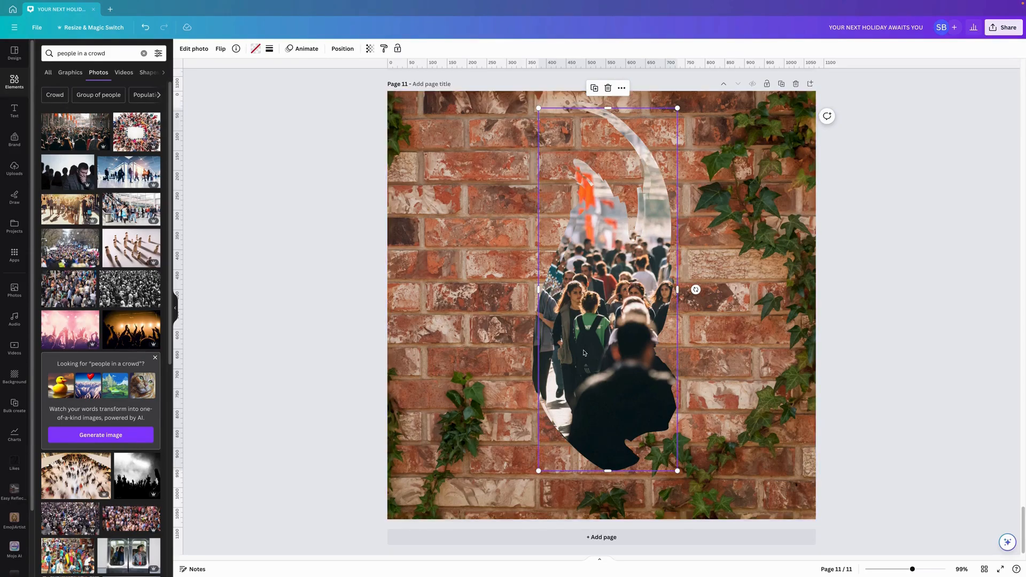
key(Delete)
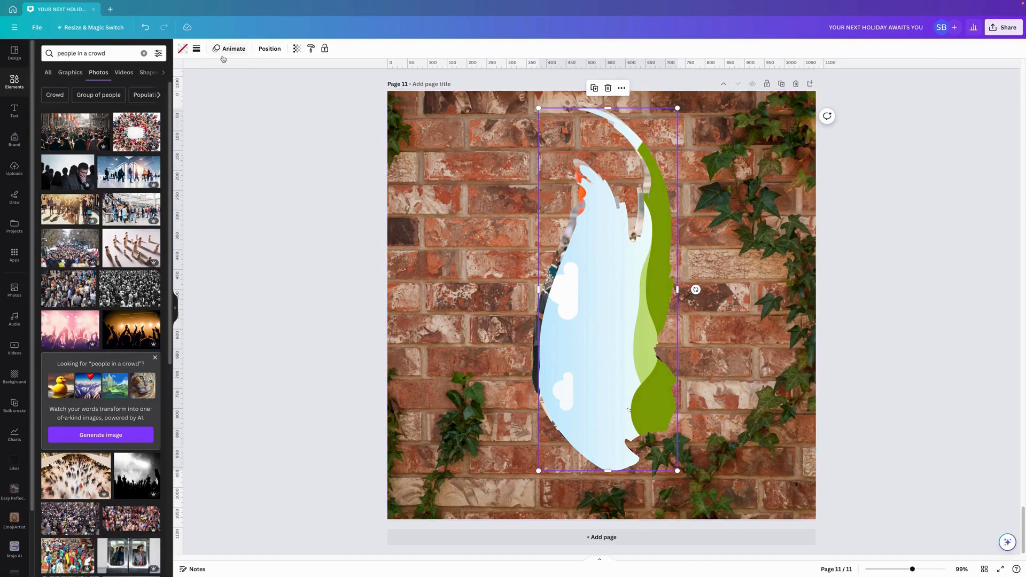
click(190, 51)
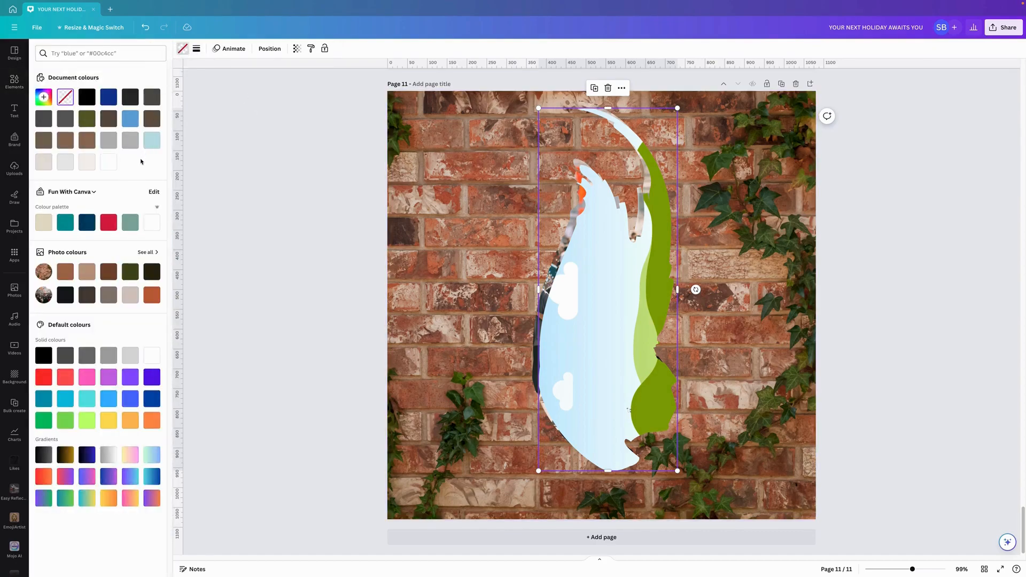
click(45, 96)
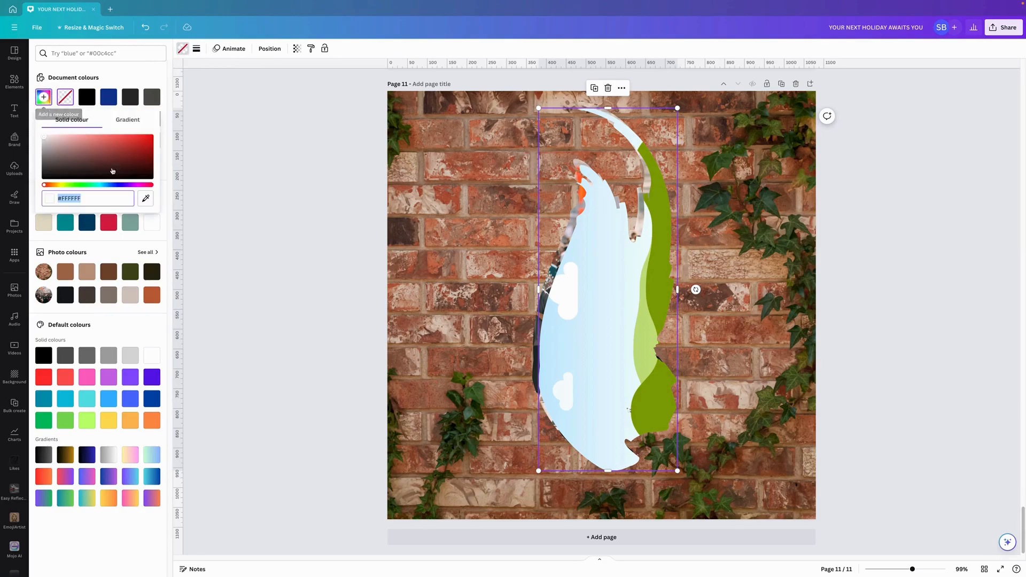
click(146, 200)
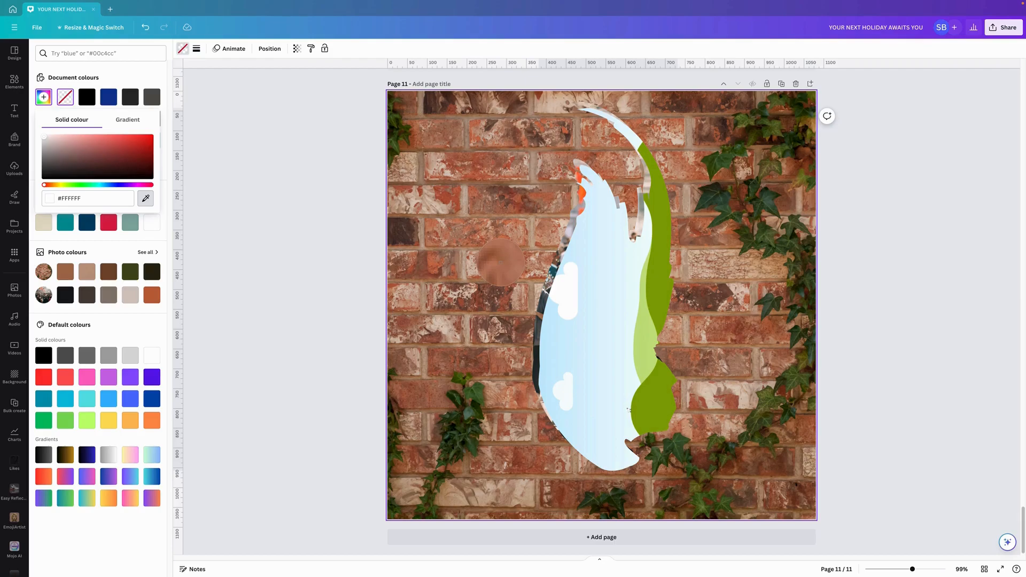
click(500, 263)
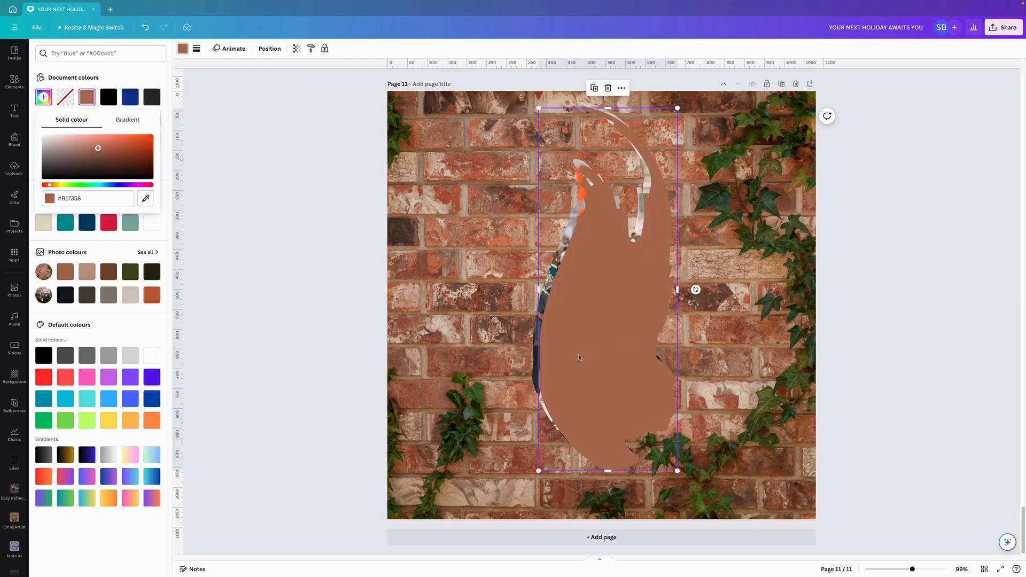
Nudge the brown frame copy slightly upward so that a thin edge of the crowd-filled frame shows around it.
drag(579, 357, 577, 347)
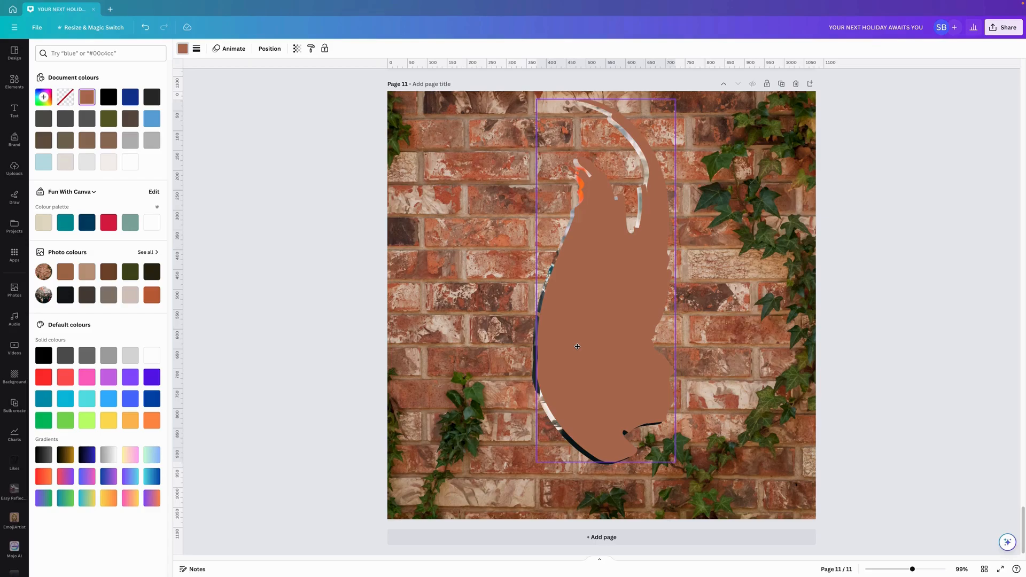
drag(577, 347, 577, 346)
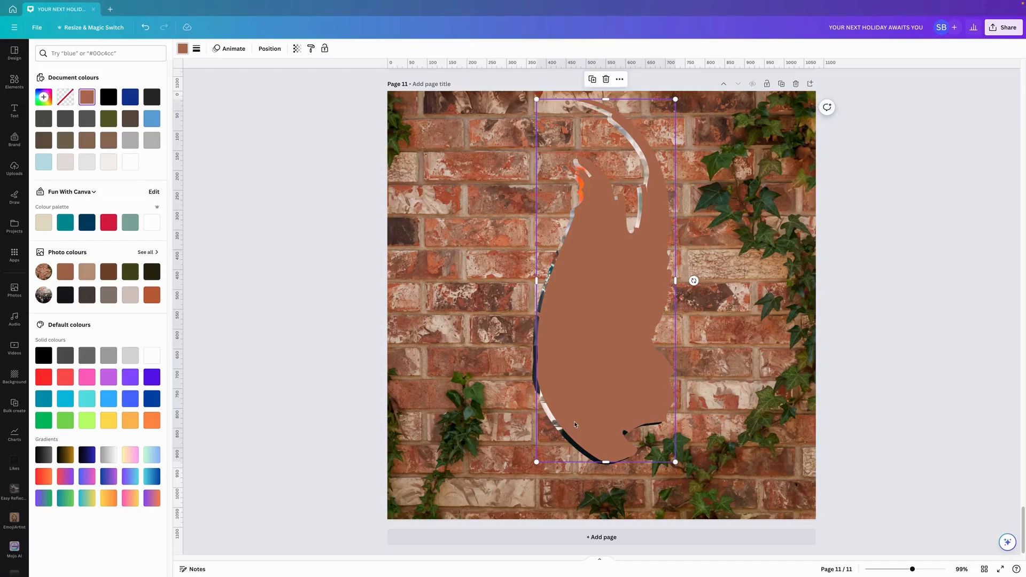
Show the page's layers and move the brown frame copy directly beneath the crowd-filled frame.
right_click(581, 278)
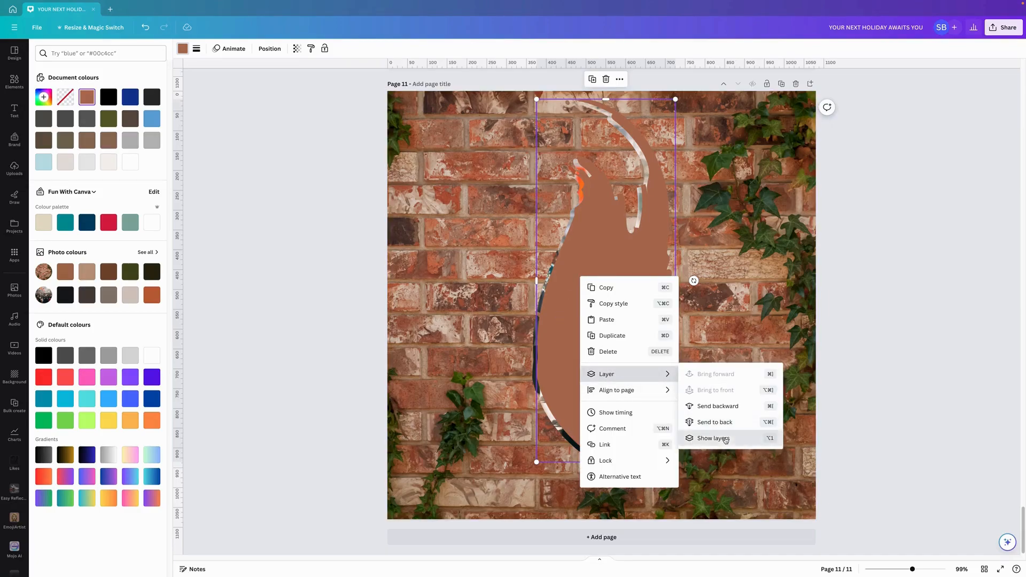
click(716, 438)
drag(118, 119, 160, 147)
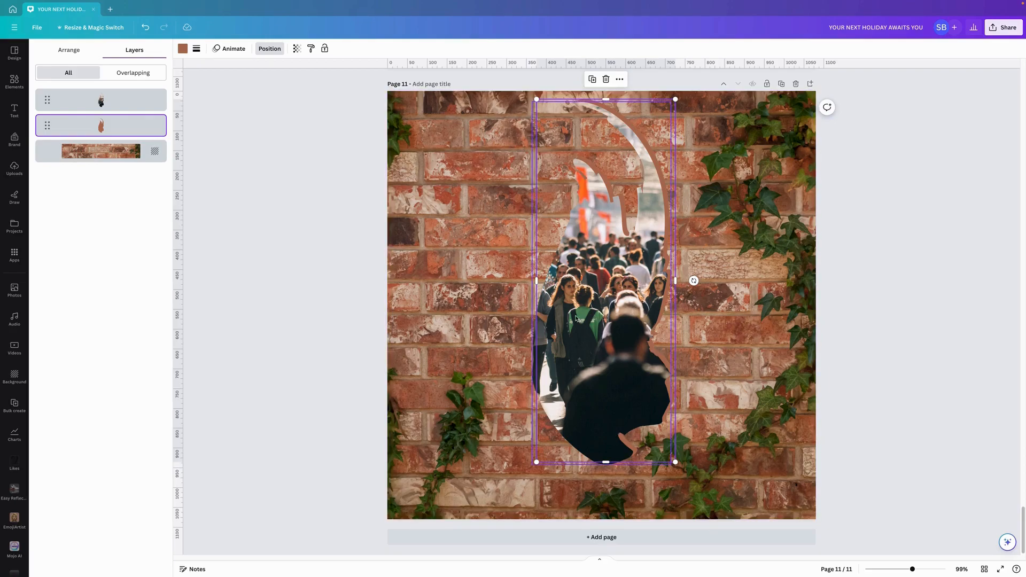
Duplicate the brown frame and offset the copy slightly left of the crowd-filled frame and a little downward.
right_click(121, 122)
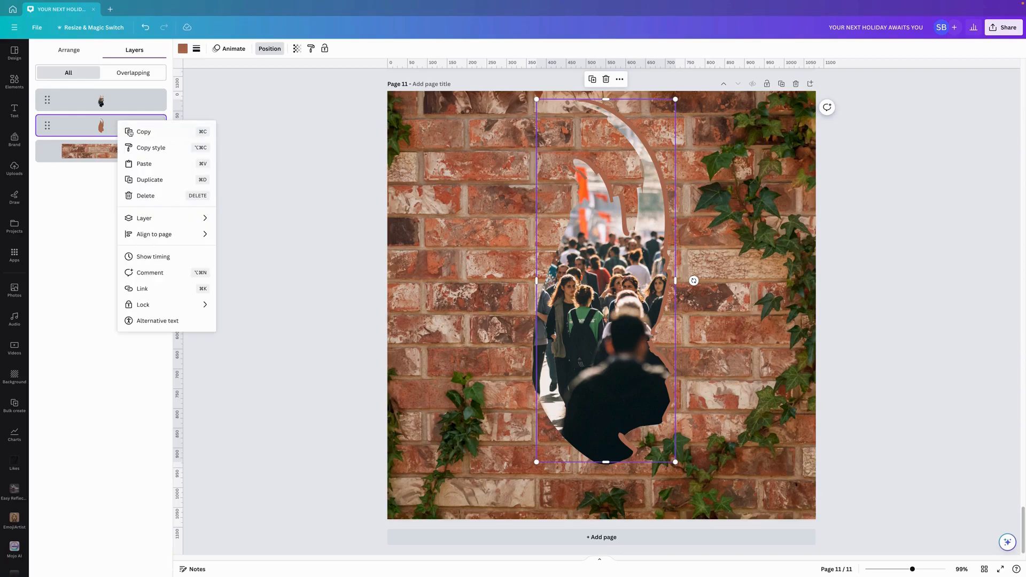
click(150, 182)
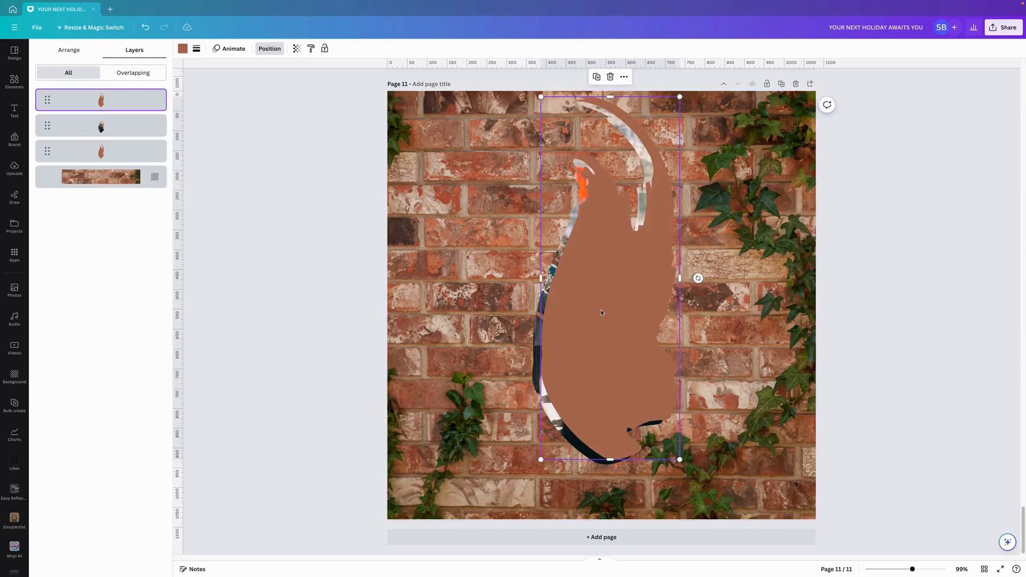
drag(596, 312, 588, 313)
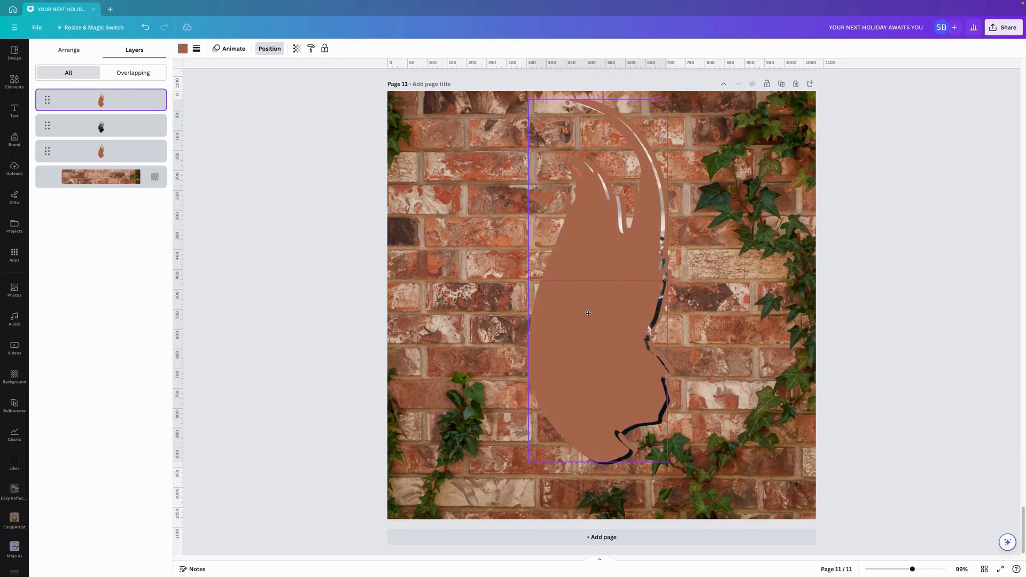
drag(589, 314, 588, 314)
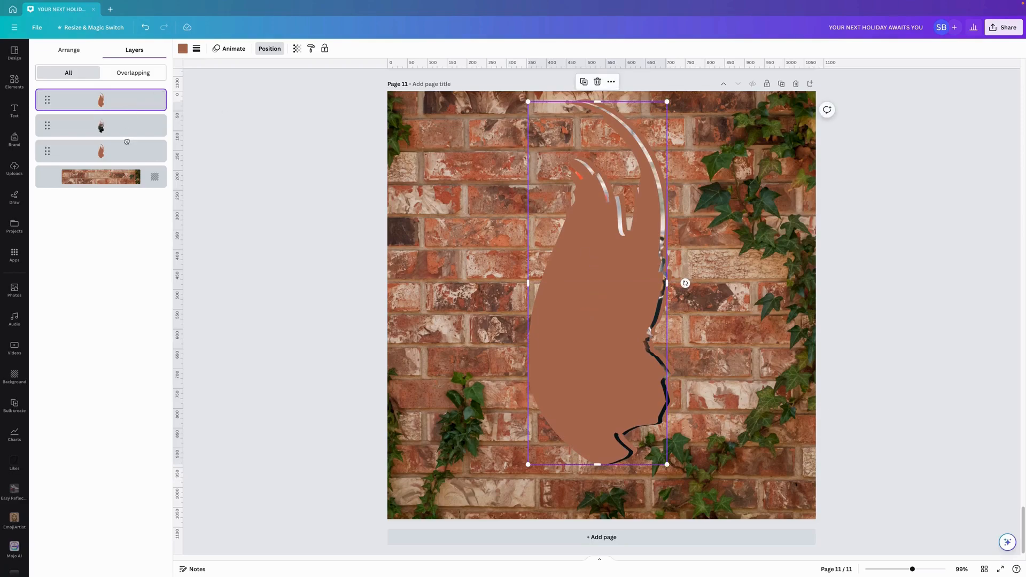
Place the new brown copy beneath the crowd-filled frame in the layer order and nudge it slightly right.
drag(128, 102, 127, 143)
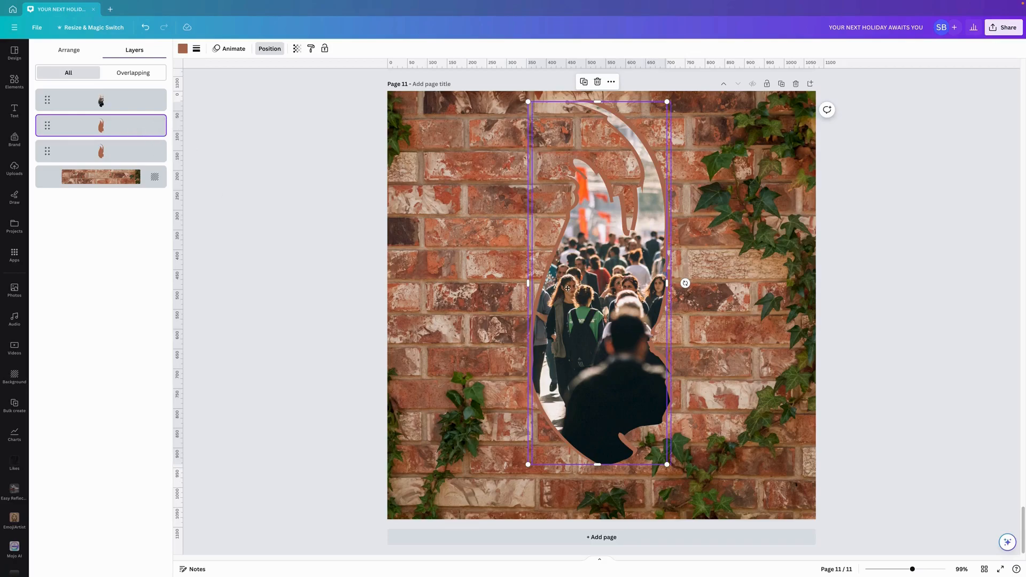
key(Right)
key(Right)
key(Right)
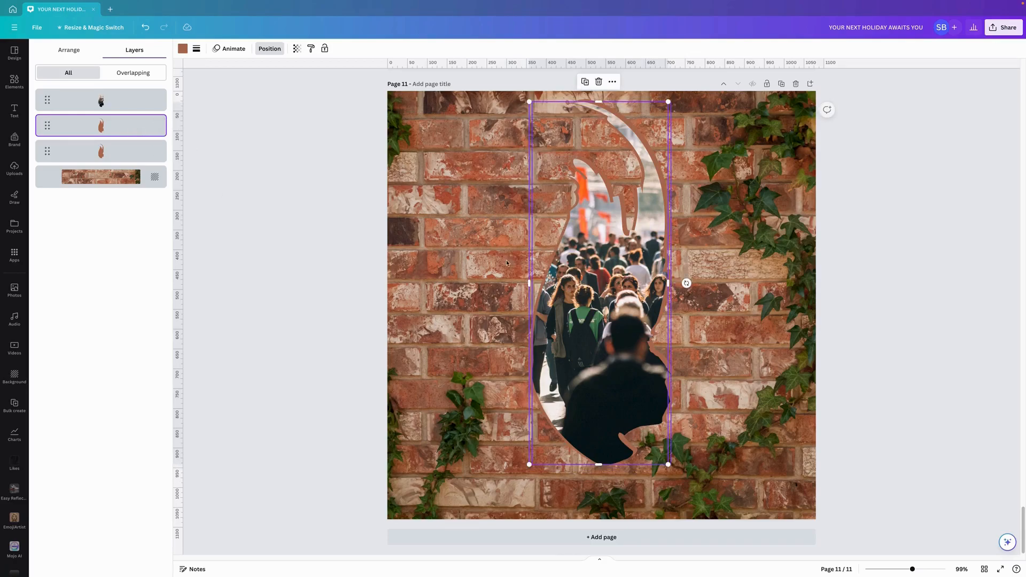
Shift the lowest brown frame slightly down and left so a thin brick-coloured rim edges the crowd-filled opening.
click(578, 283)
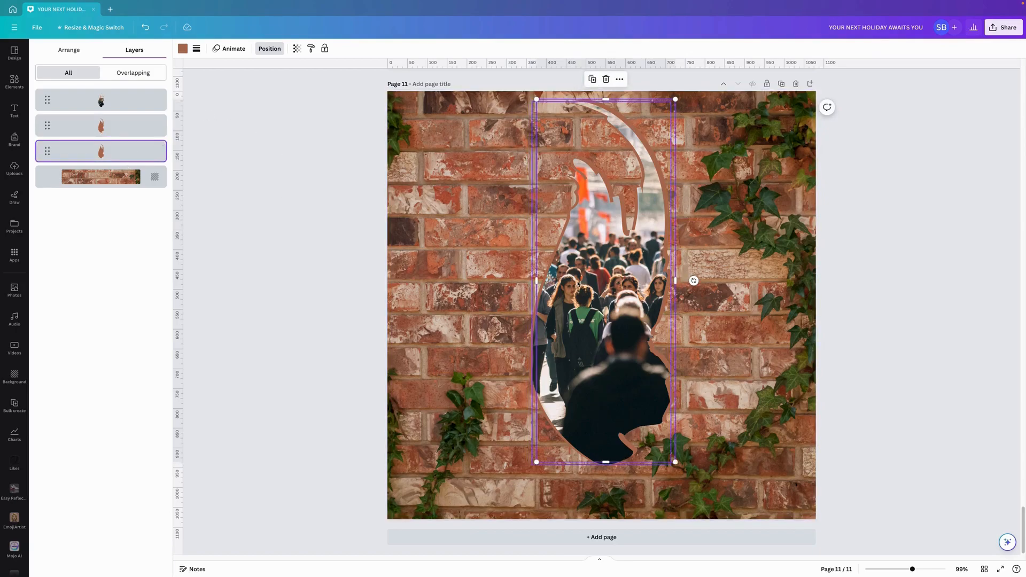
drag(578, 284, 573, 283)
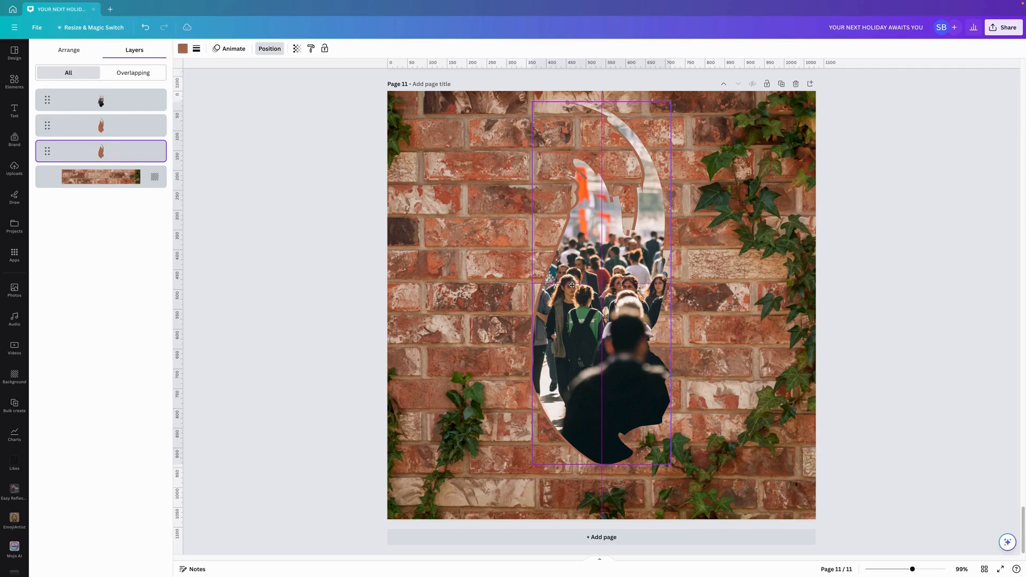
drag(572, 285, 577, 283)
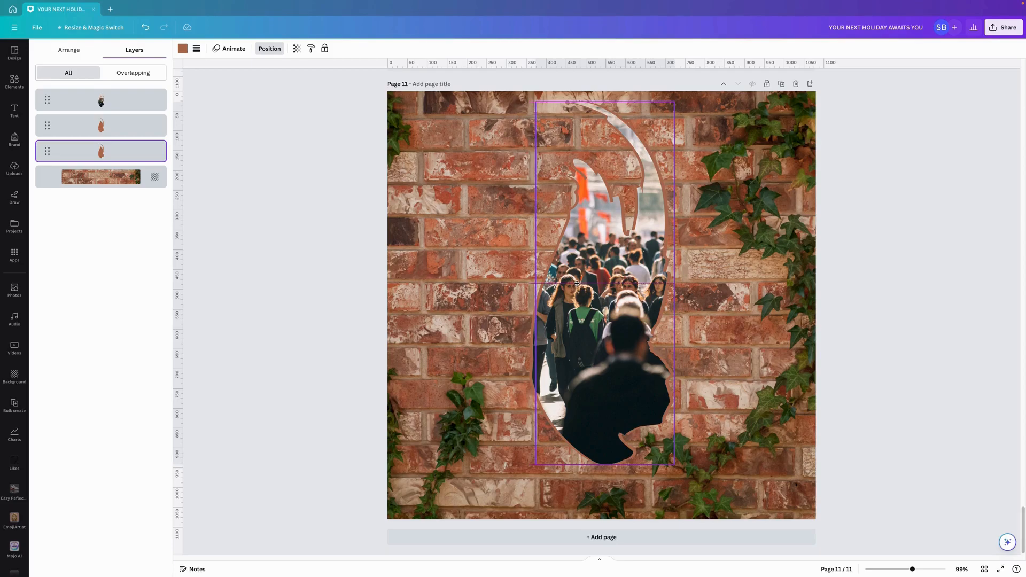
drag(577, 284, 576, 284)
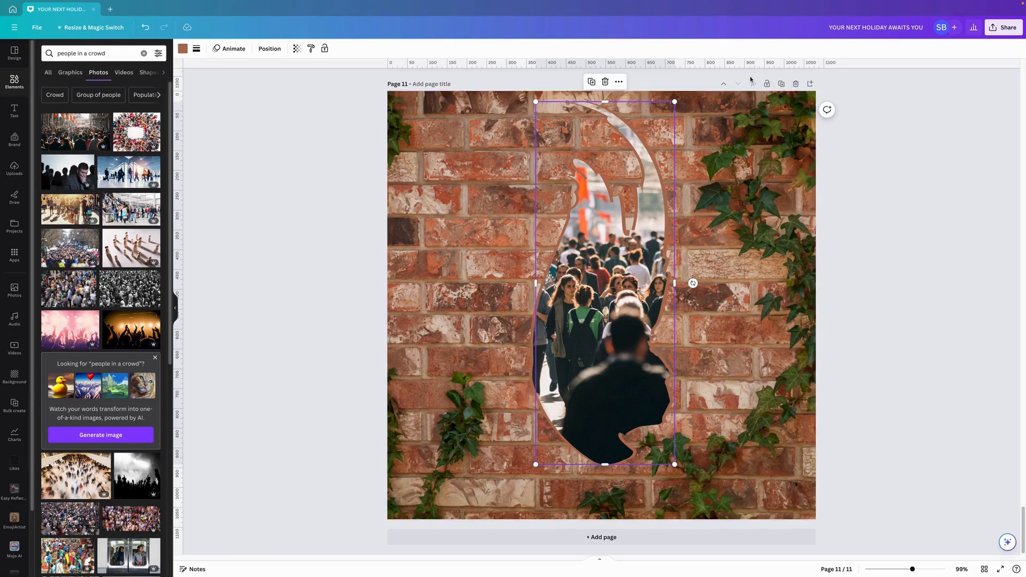
mouse_move(725, 3)
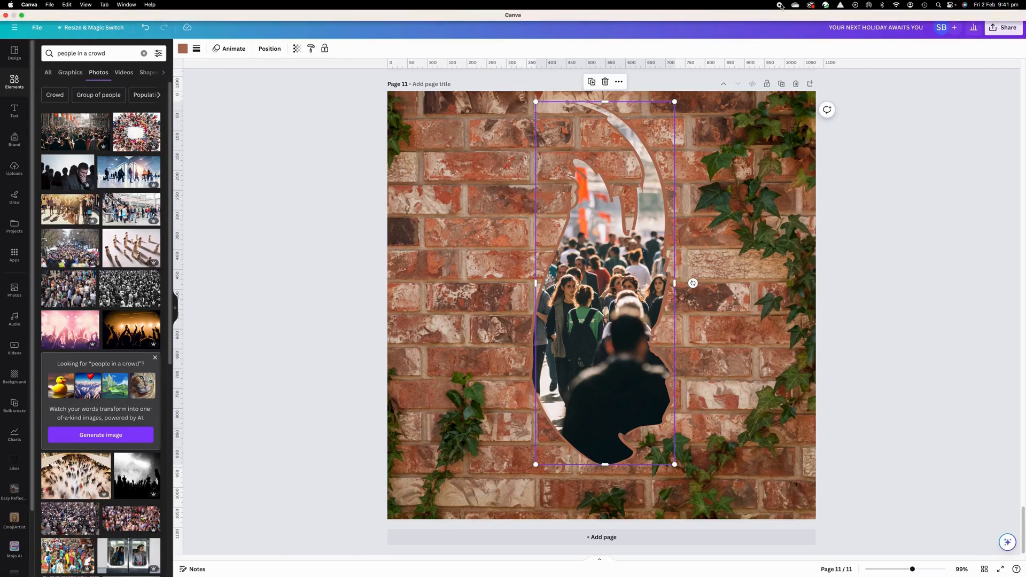